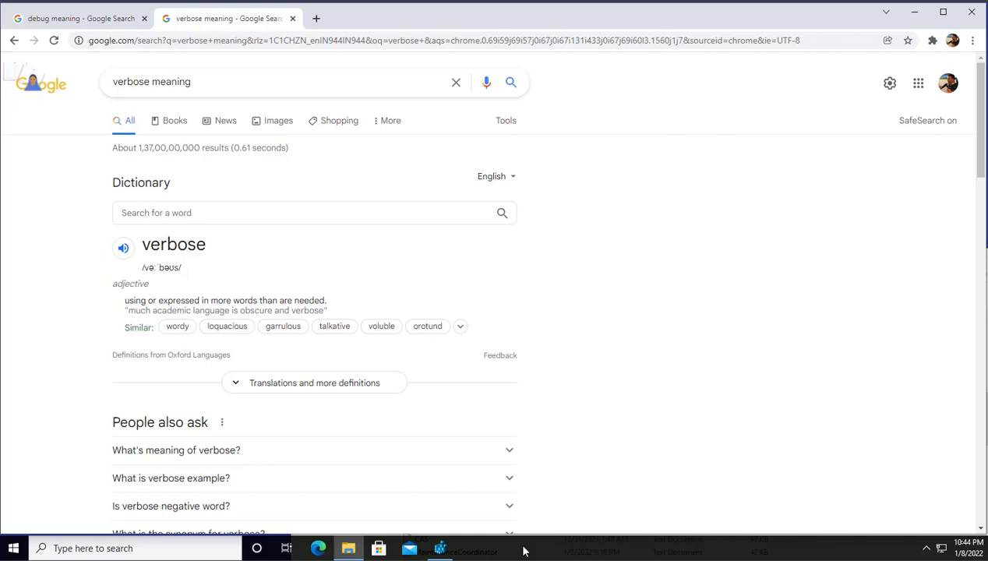
Minimize the open browser windows and switch to Registry Editor
click(916, 12)
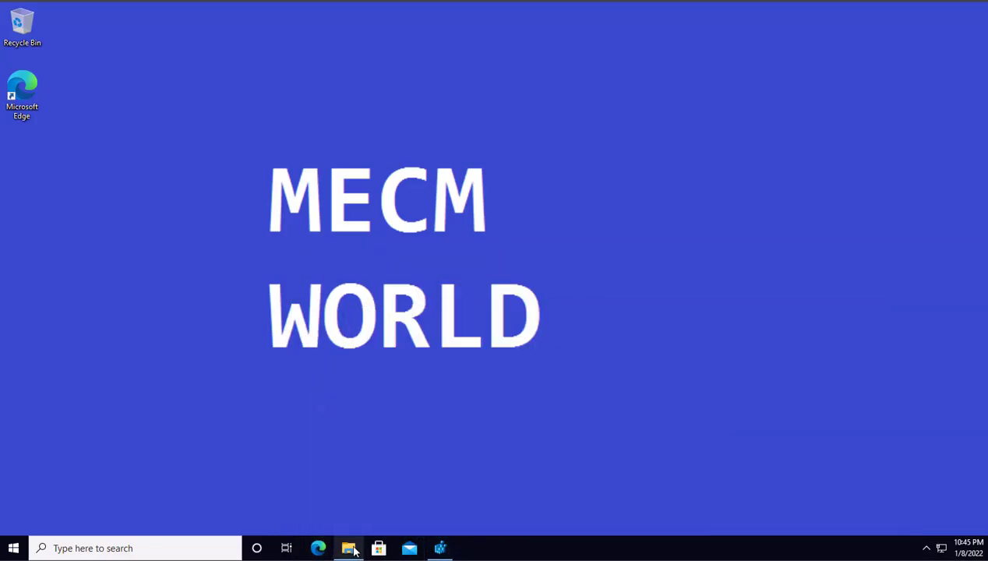
click(441, 549)
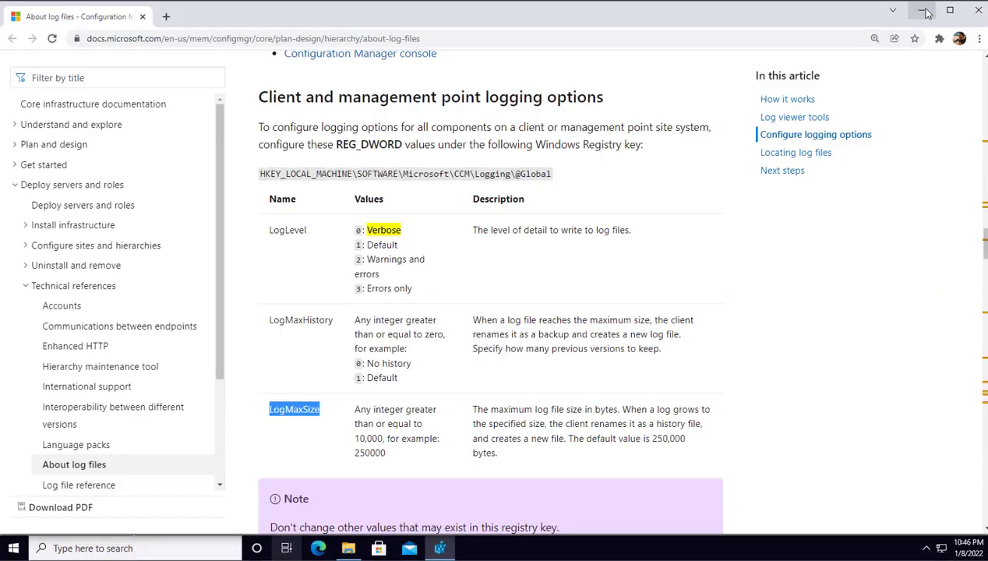
click(924, 11)
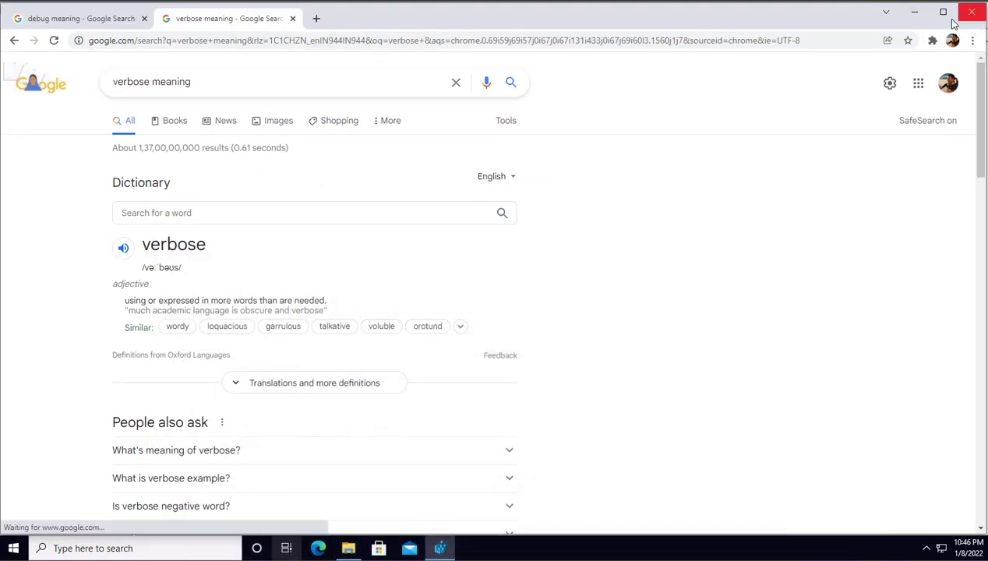
click(918, 11)
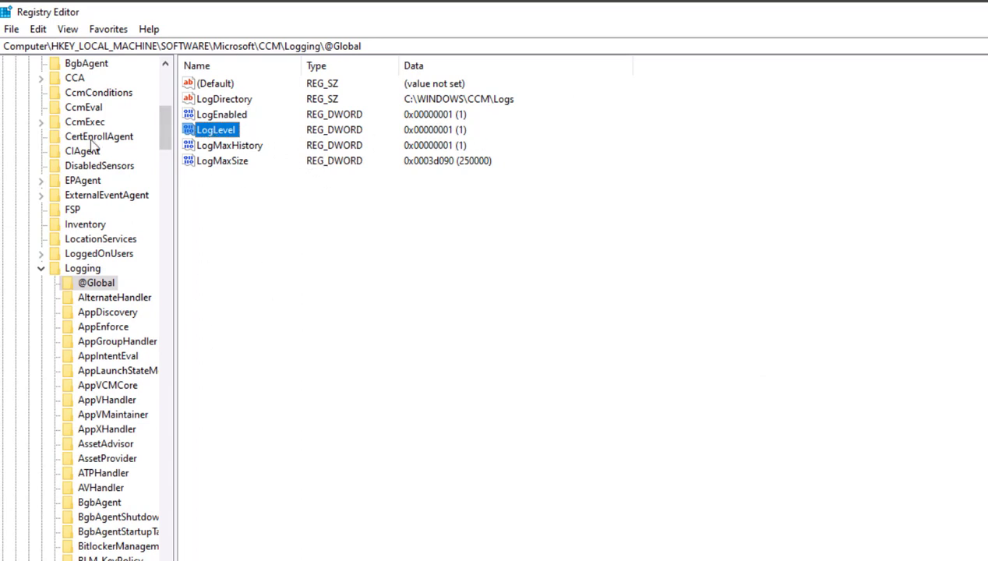
double_click(211, 130)
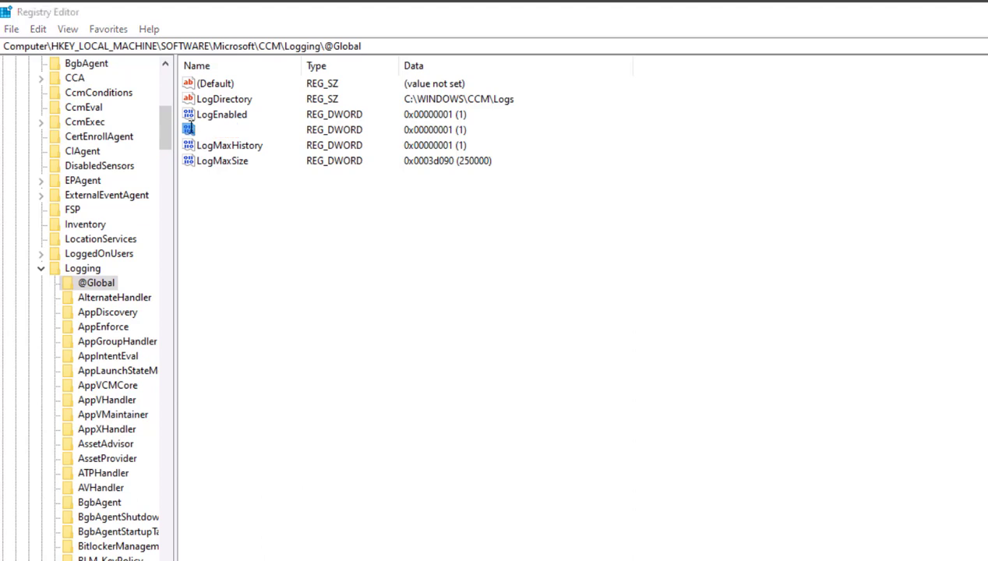
click(67, 165)
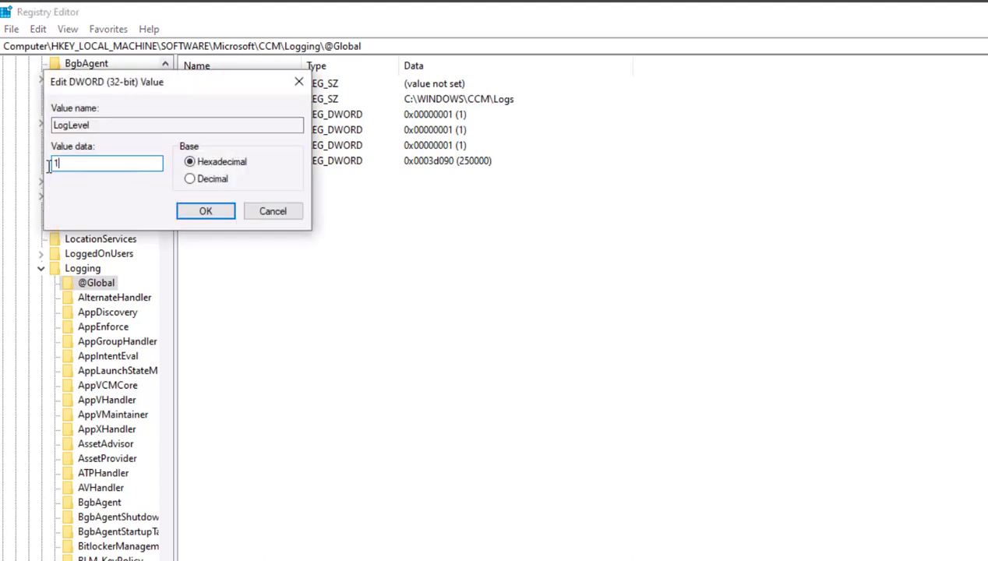
drag(49, 164, 73, 166)
click(260, 213)
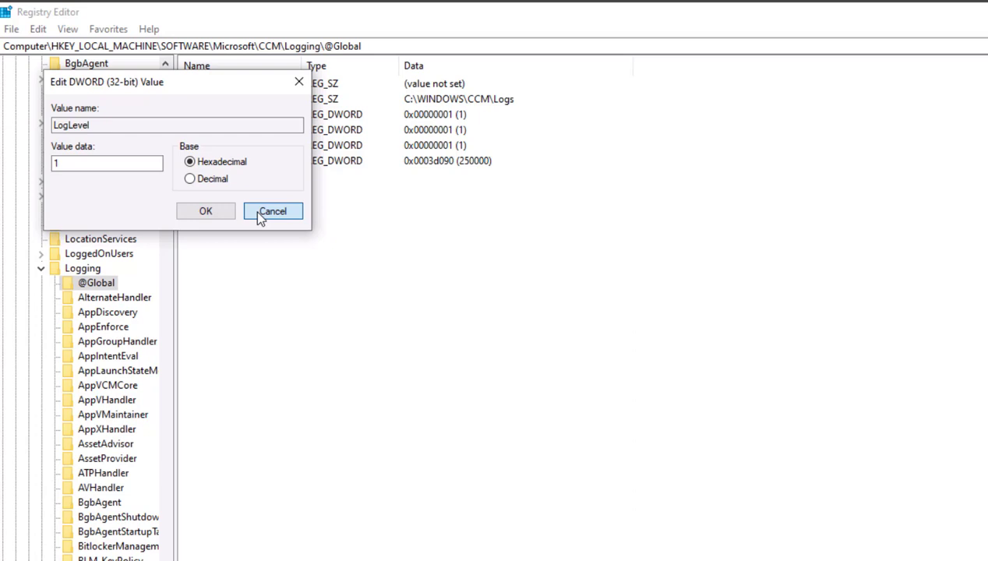
click(255, 210)
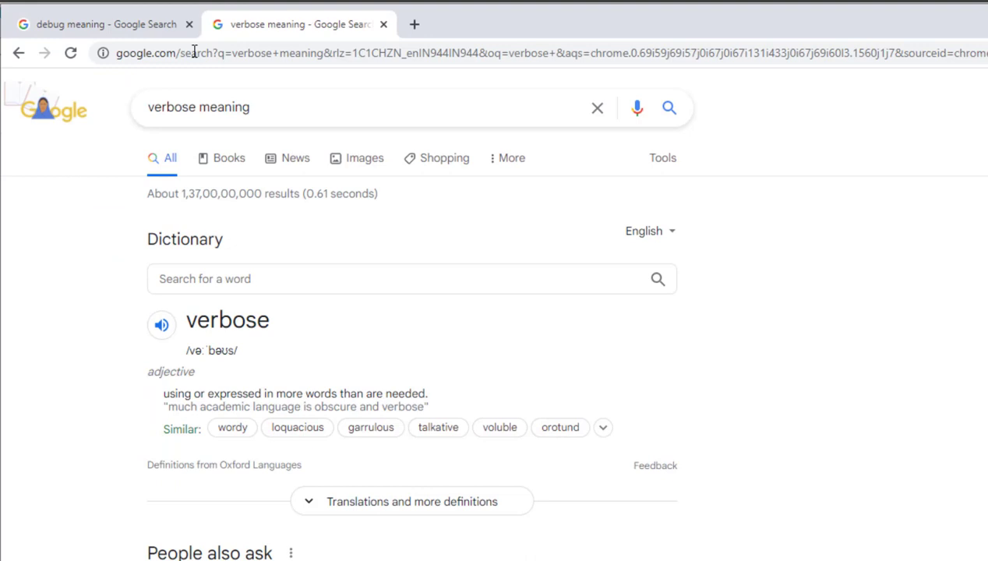
Switch to the browser and read the "debug meaning" search result's answer on what debugging is used for
click(92, 30)
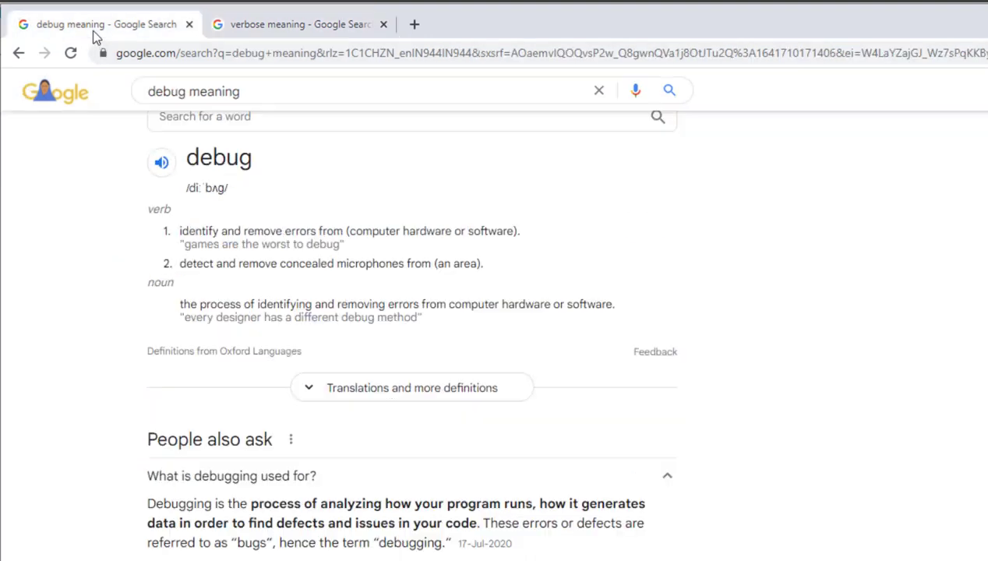
scroll(243, 296, down, 3)
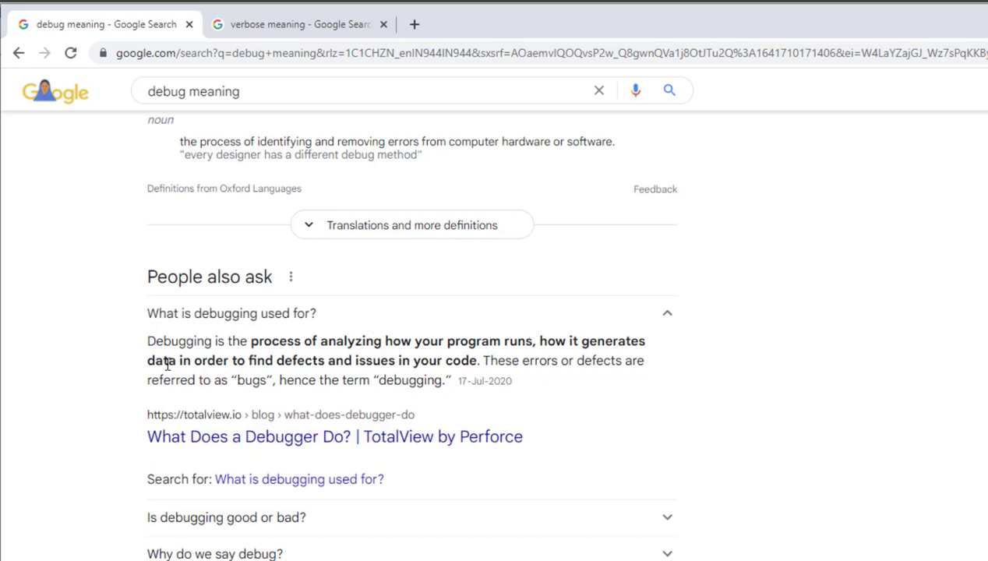
drag(167, 363, 482, 360)
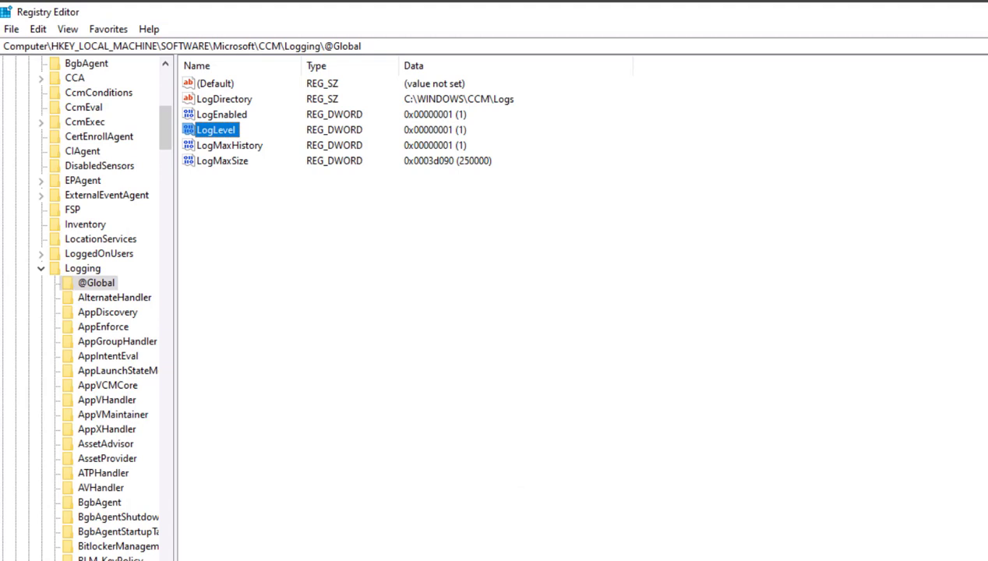
In Registry Editor, create a new key named DebugLogging under the CCM\Logging key
click(86, 268)
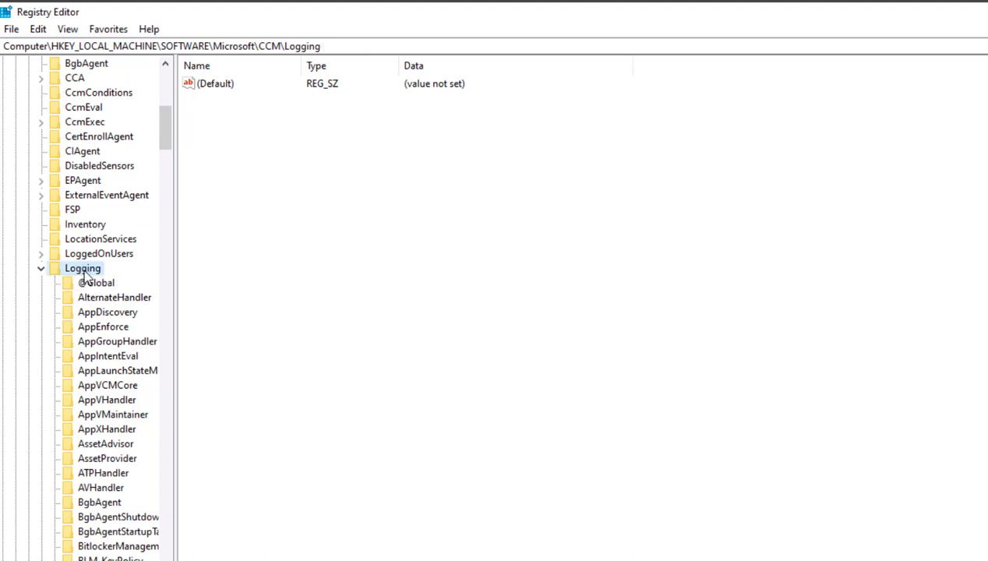
right_click(85, 272)
mouse_move(218, 299)
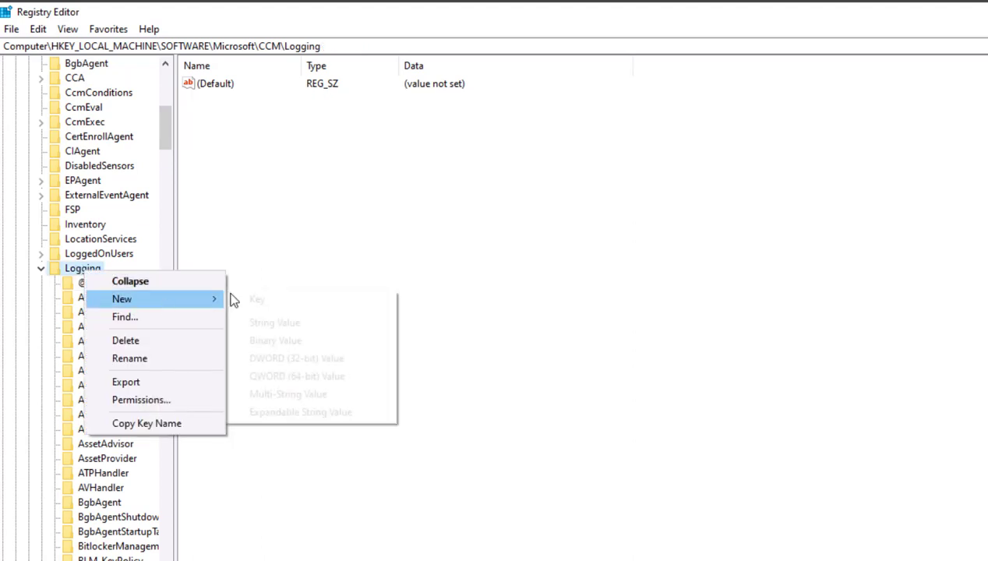
click(295, 303)
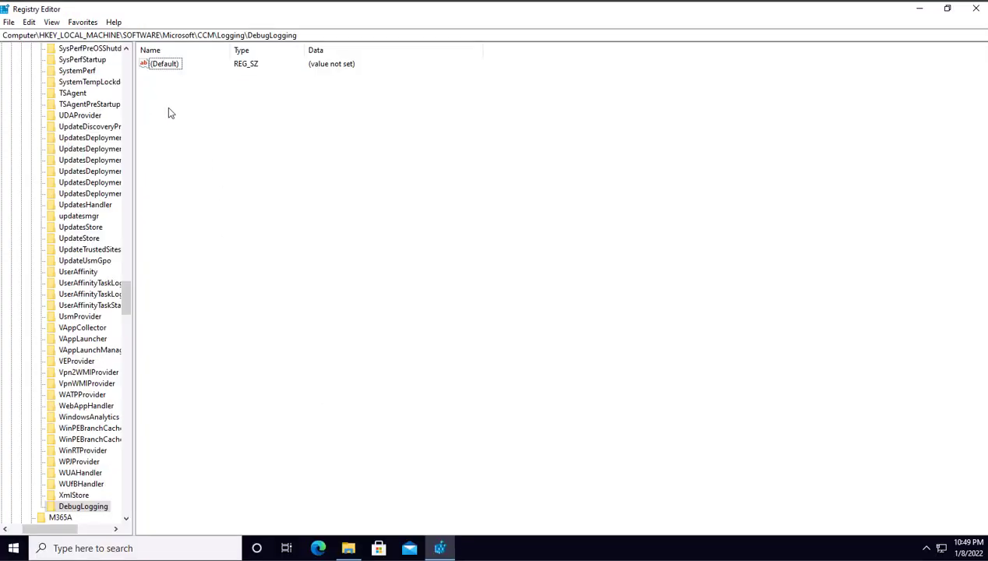
Add a string value named Enabled to the DebugLogging key and set its data to True
right_click(207, 102)
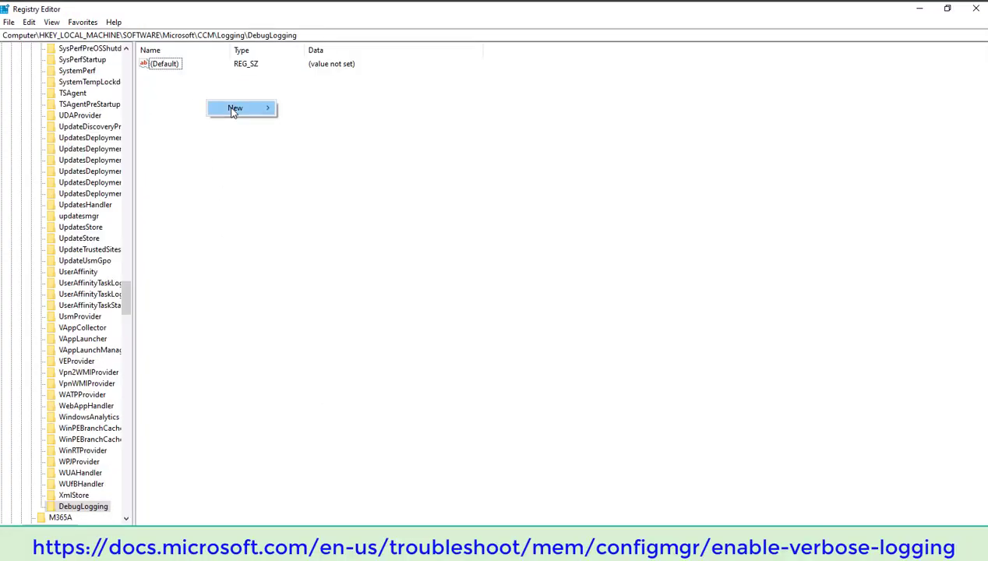
mouse_move(234, 108)
click(304, 127)
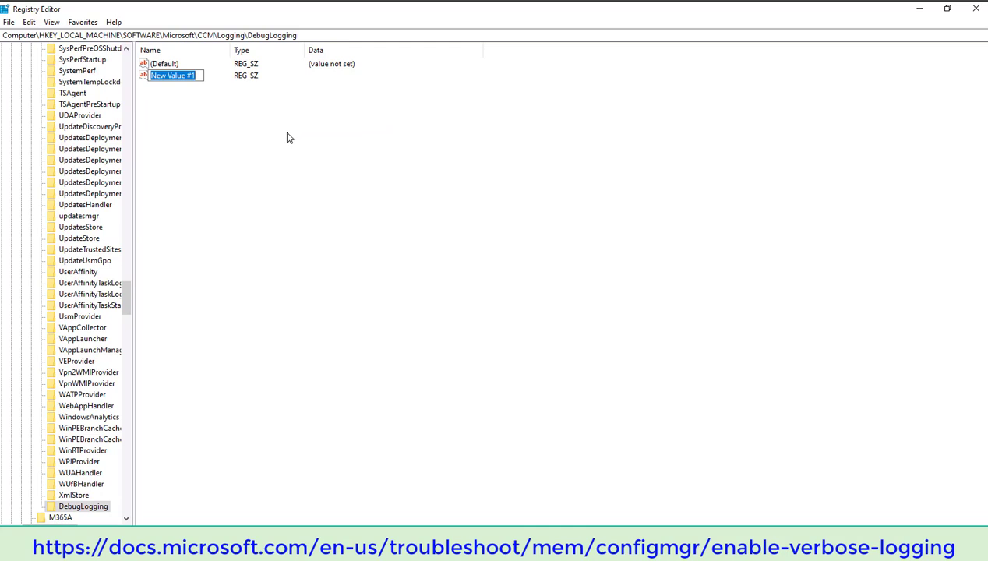
text(Enabled)
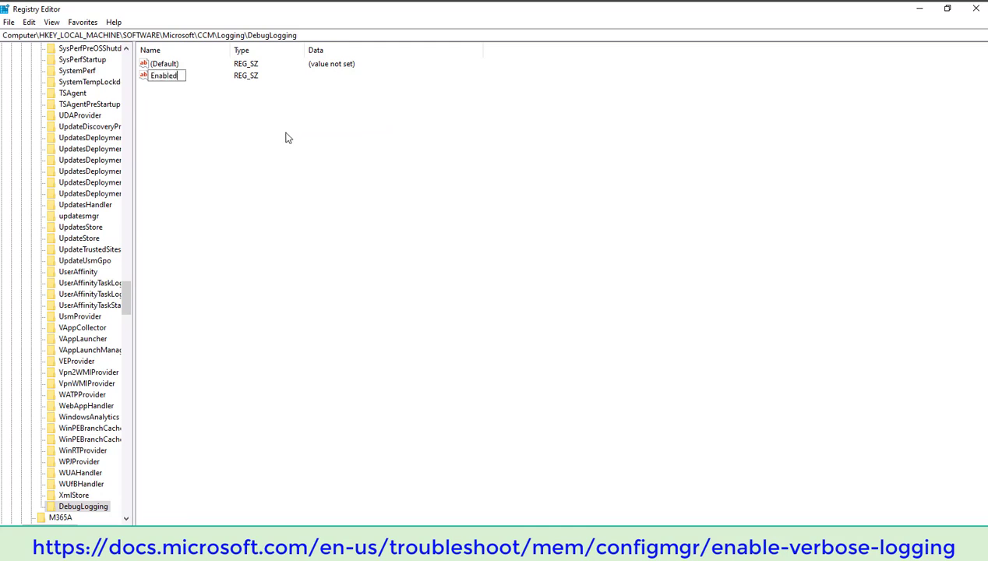
key(Return)
key(Return)
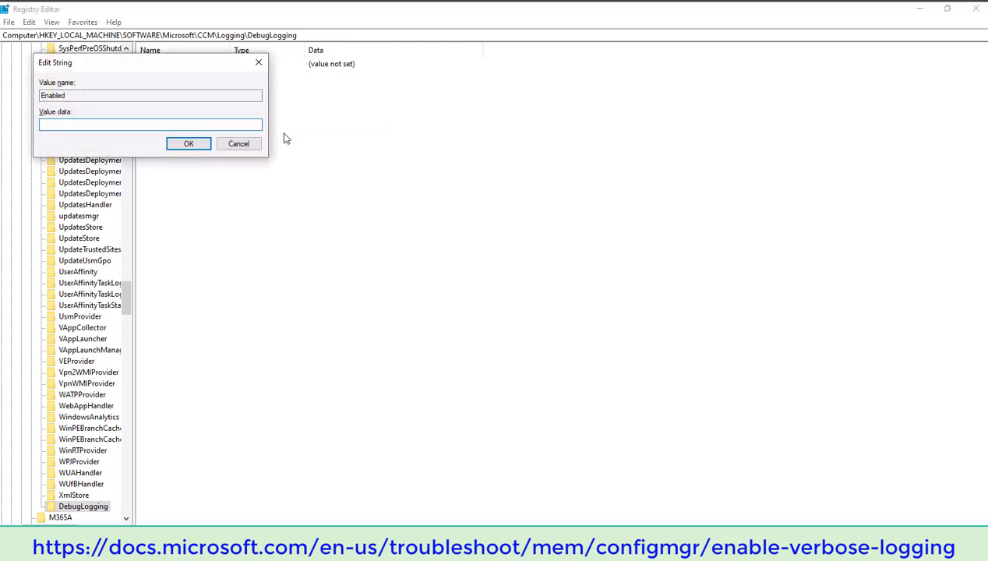
text(True)
click(178, 147)
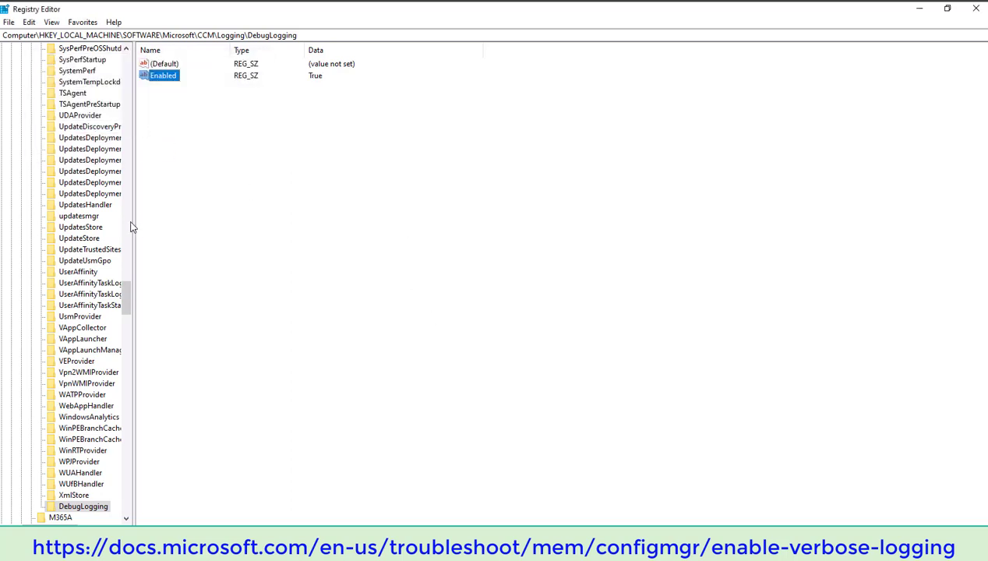
scroll(131, 226, up, 14)
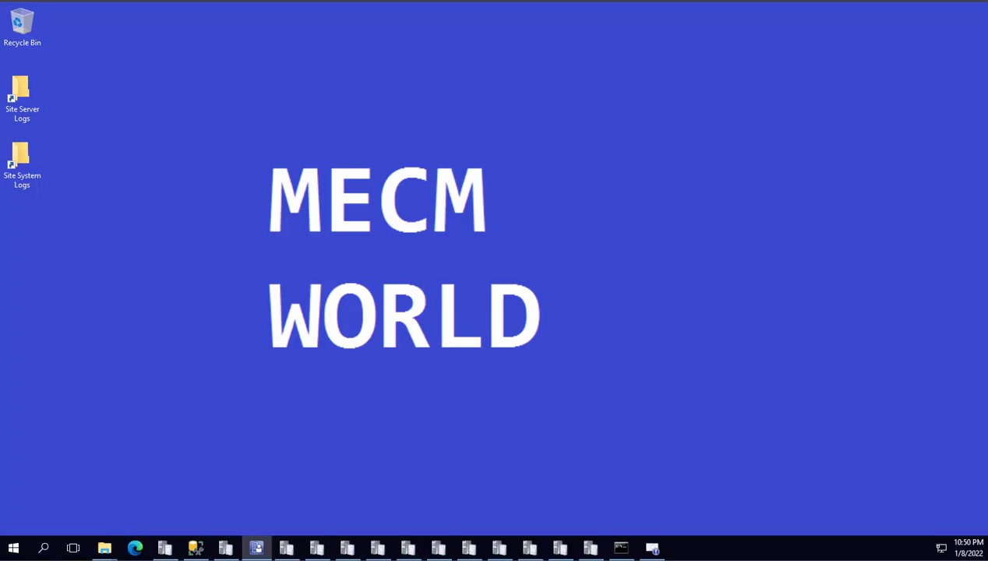
Switch to the Configuration Manager console and request Enable Verbose Logging from client diagnostics for device FC-CL01
click(263, 551)
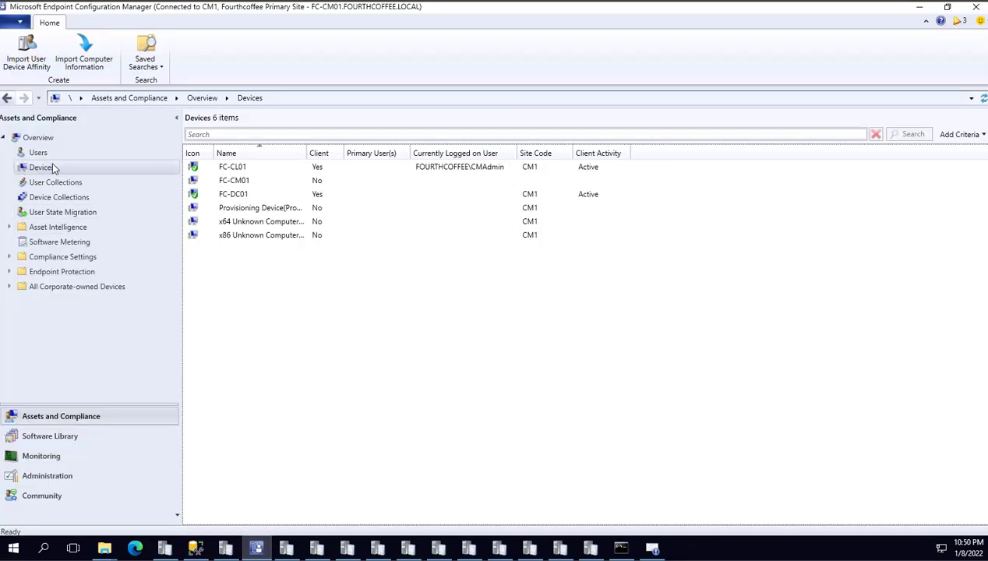
click(237, 170)
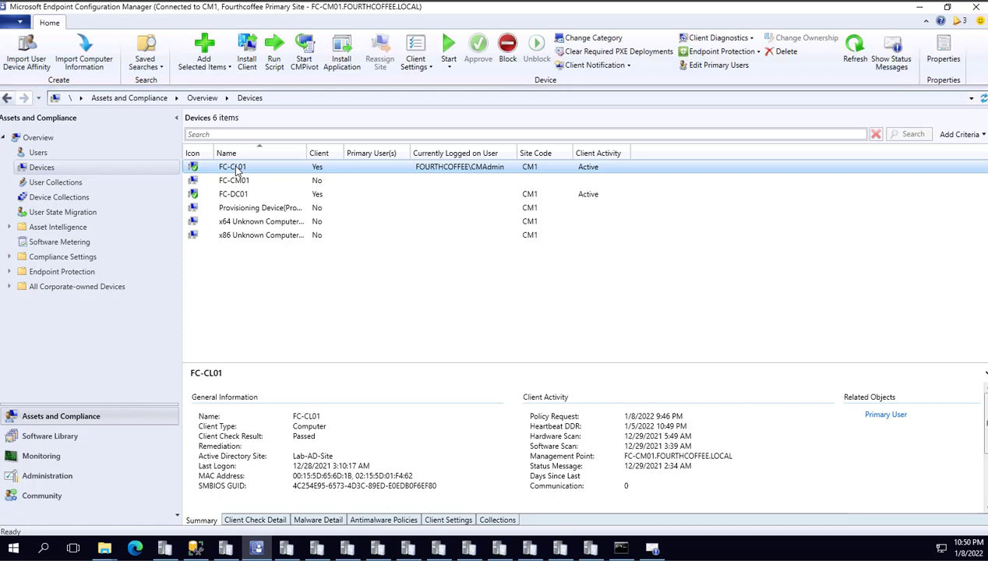
right_click(238, 170)
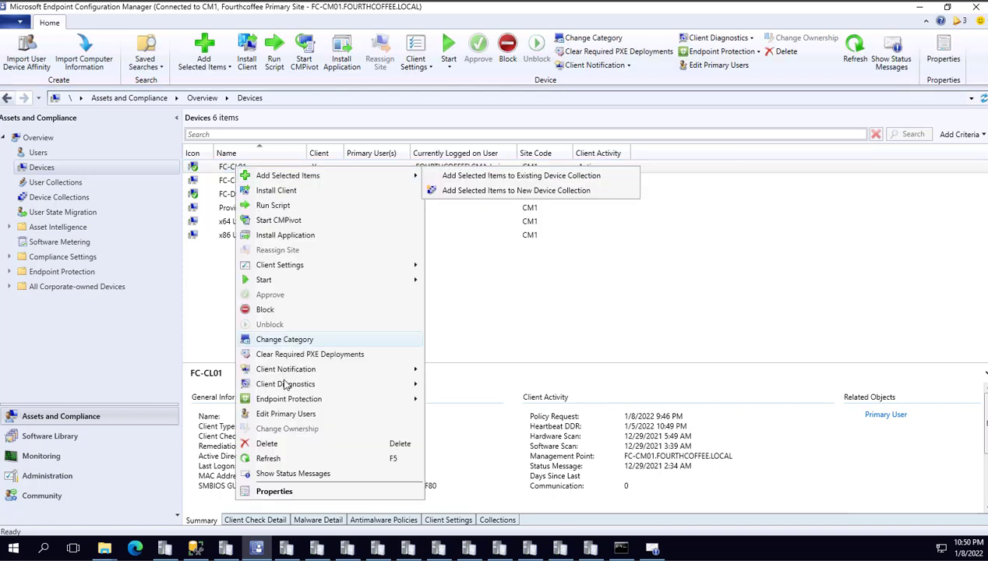
mouse_move(285, 385)
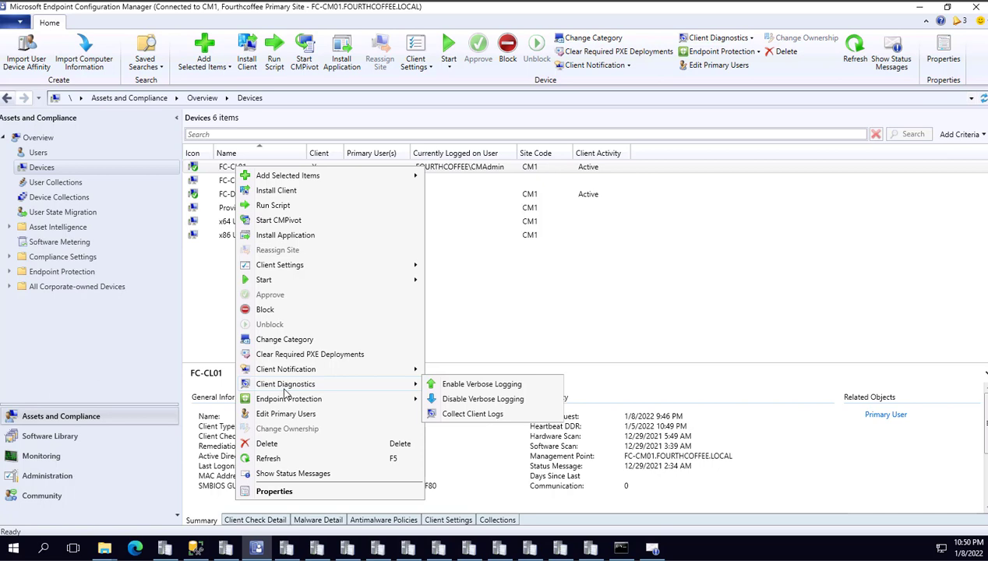
click(503, 384)
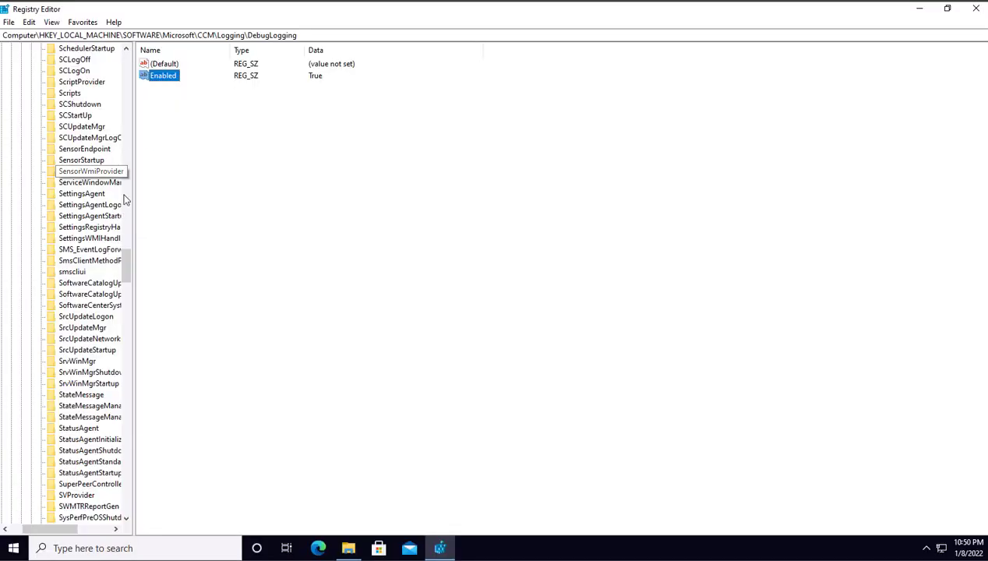
scroll(119, 237, up, 10)
scroll(119, 237, up, 15)
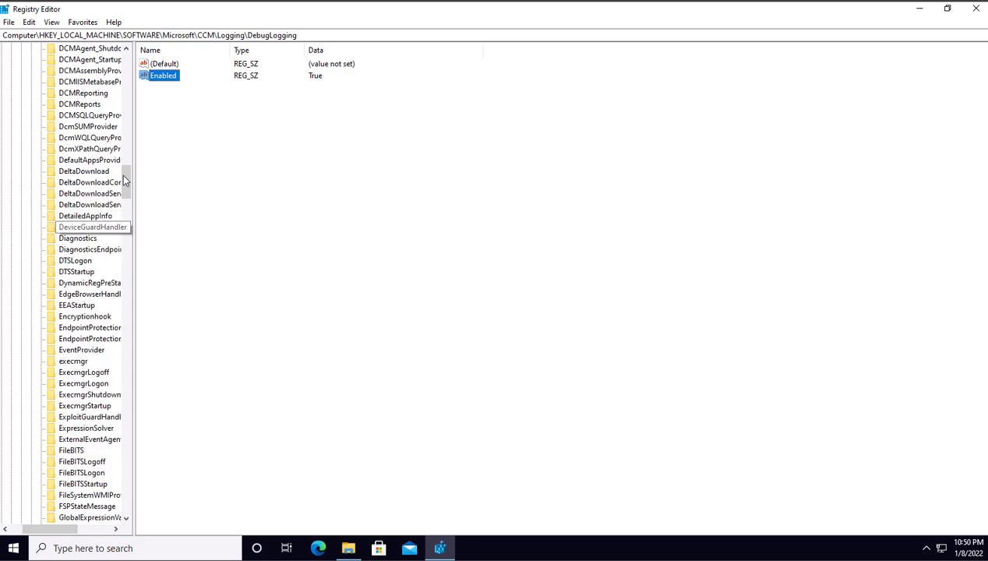
scroll(122, 117, up, 12)
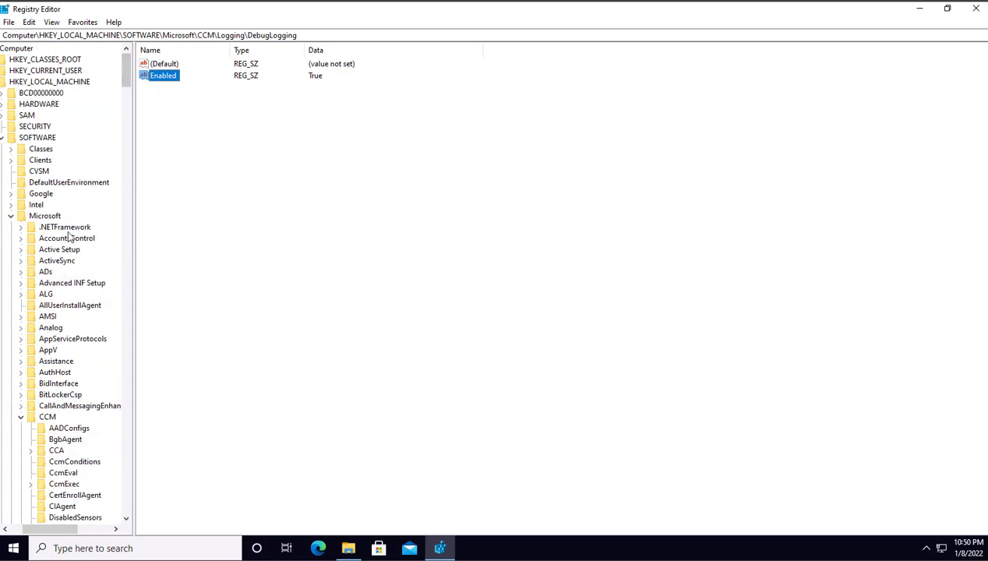
click(50, 421)
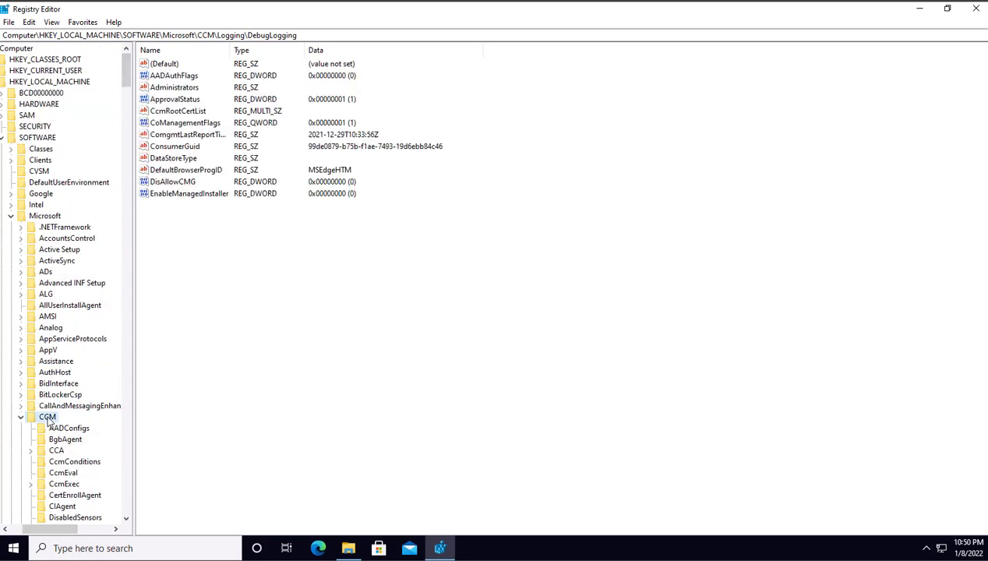
scroll(51, 424, down, 14)
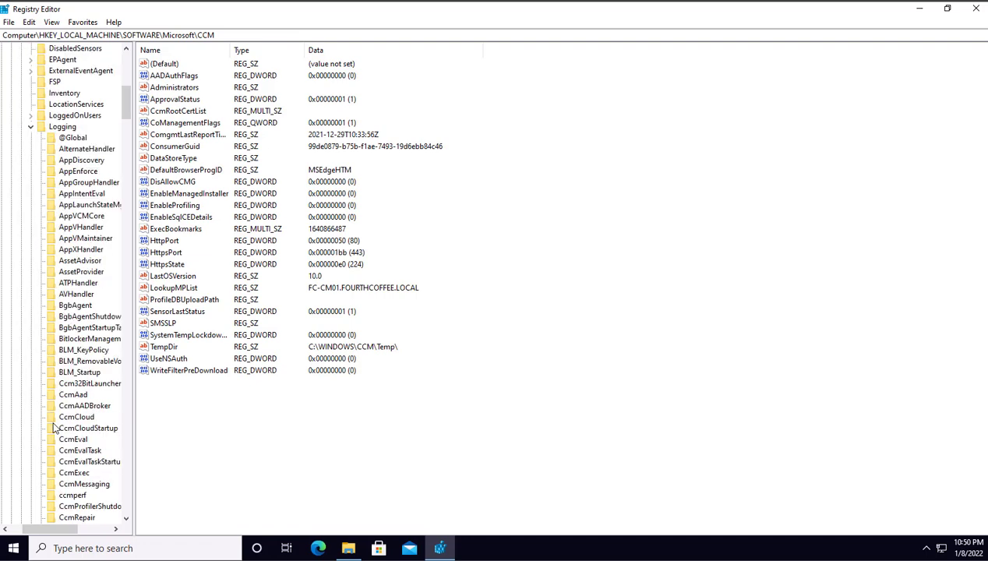
scroll(56, 429, down, 9)
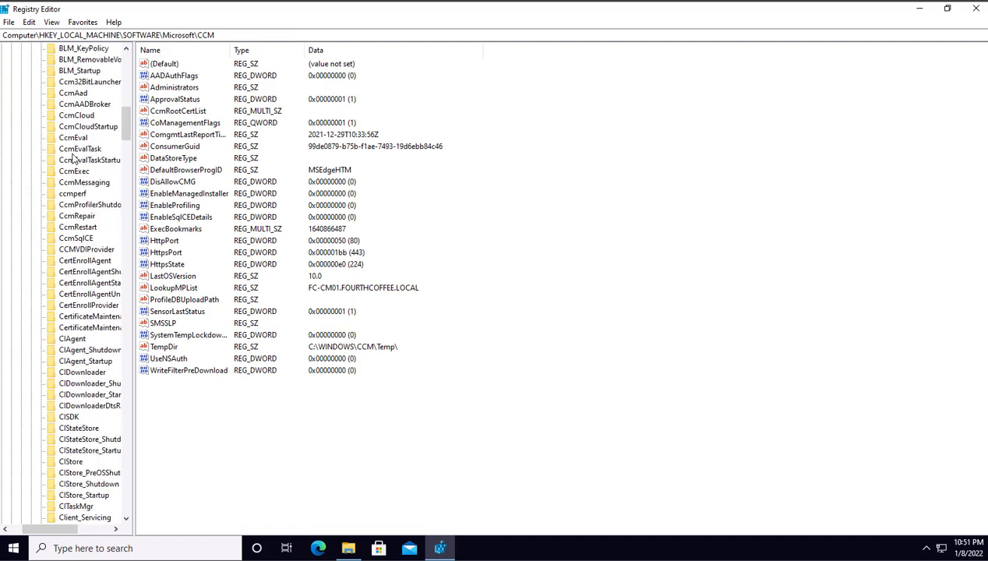
scroll(70, 163, up, 10)
scroll(70, 191, up, 11)
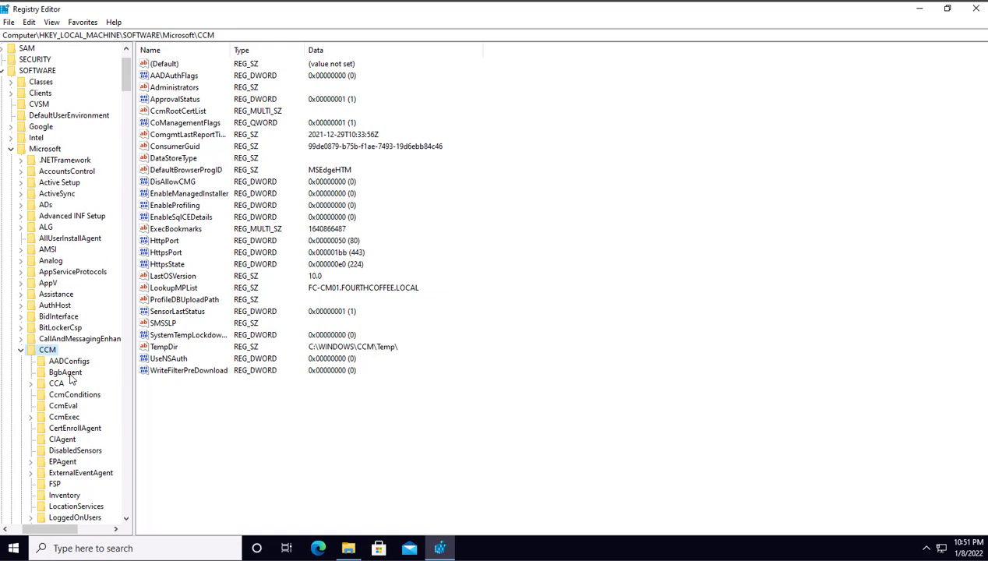
scroll(73, 385, down, 6)
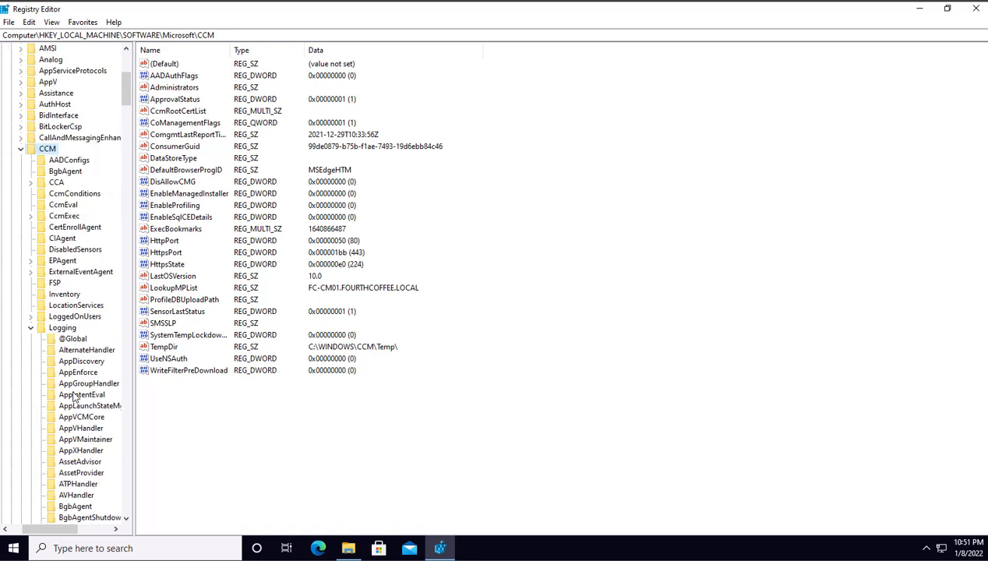
click(70, 341)
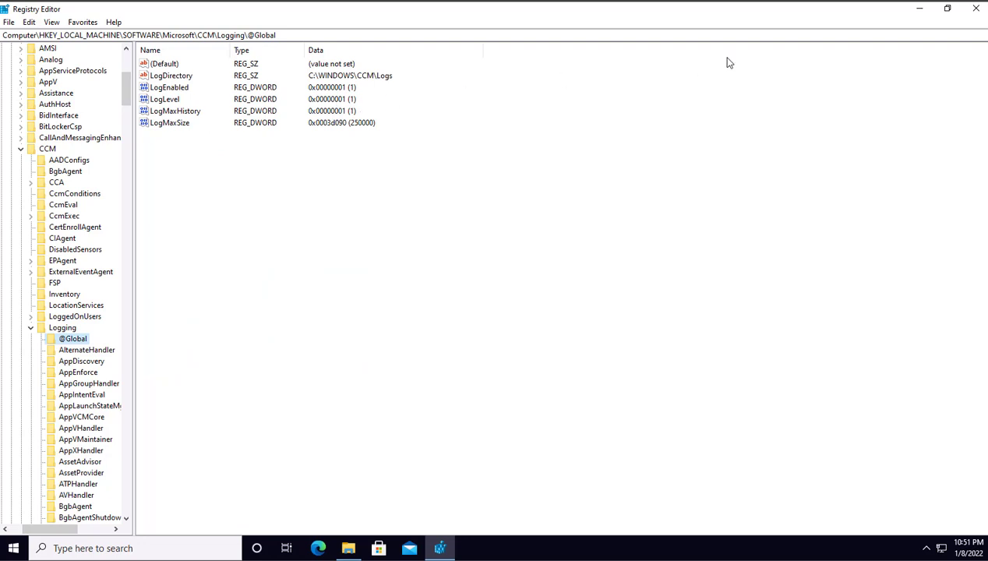
click(979, 11)
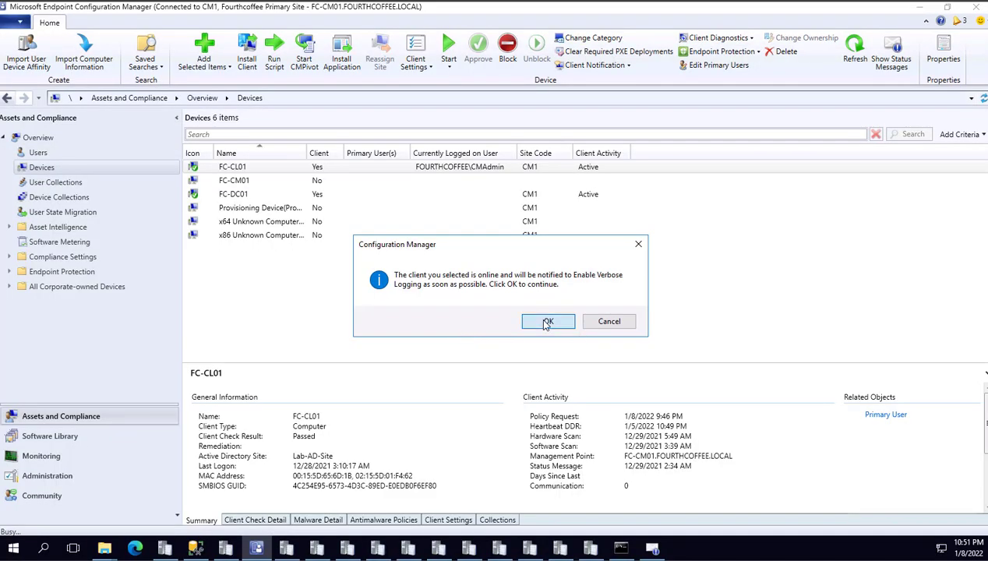
In the Configuration Manager console, confirm sending the Enable Verbose Logging notification to the client FC-CL01
click(544, 323)
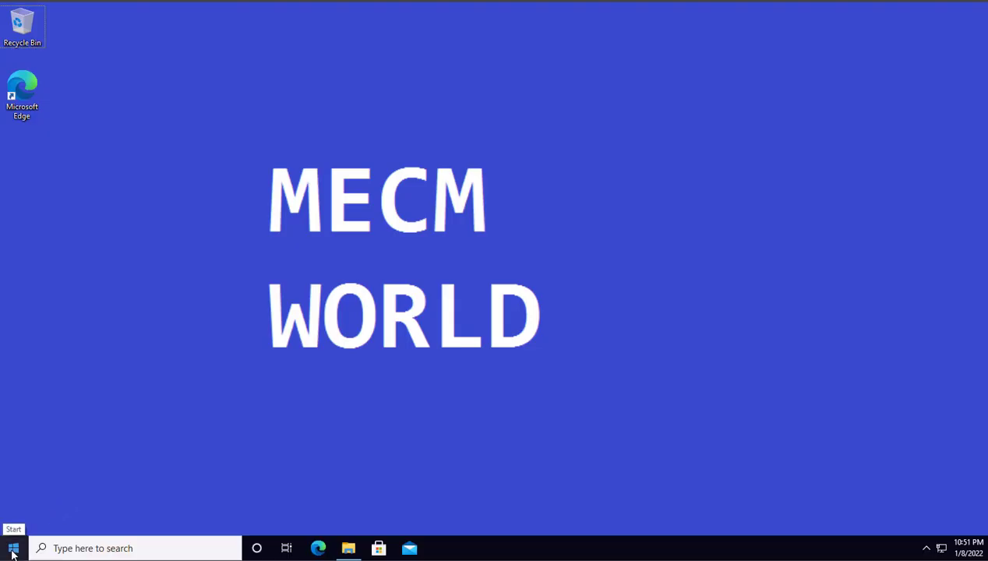
click(13, 550)
text(reg)
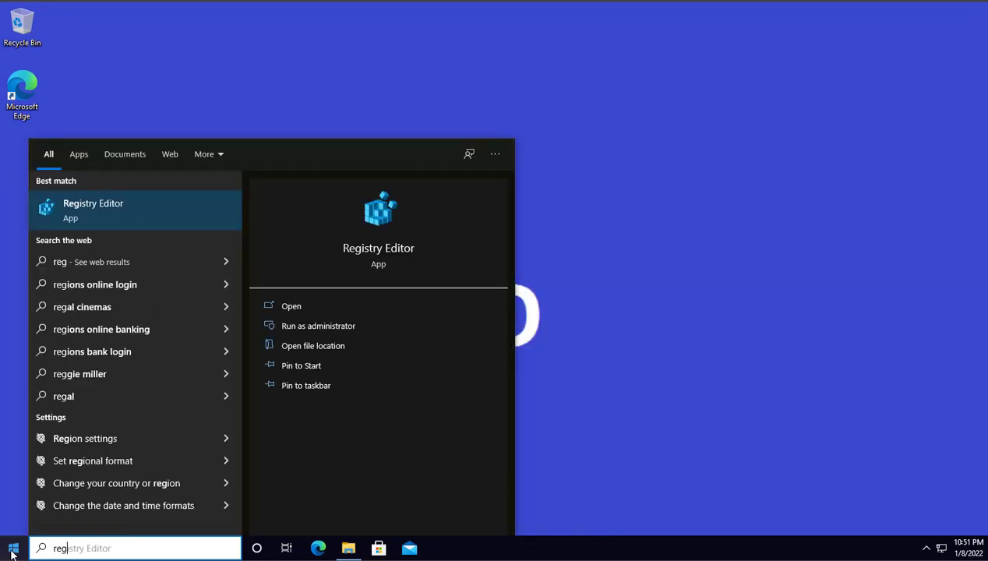
text(edit)
key(Return)
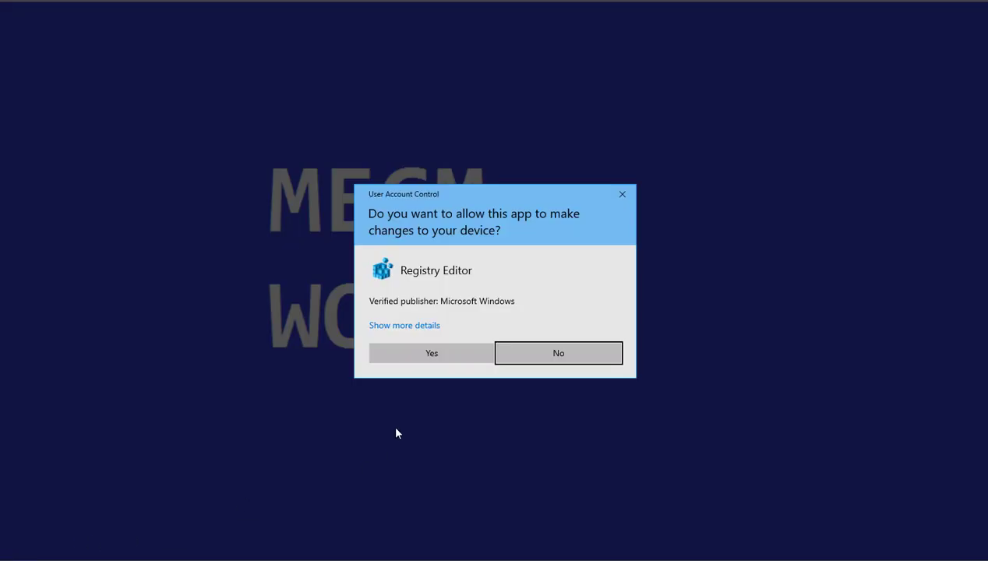
click(409, 353)
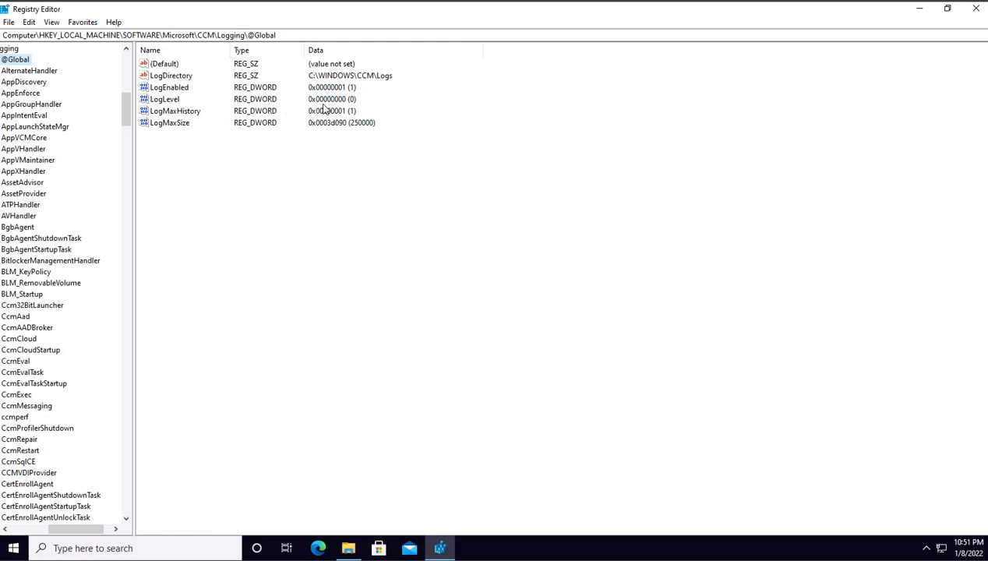
Bring up the C:\Windows\CCM\Logs folder in File Explorer on the client
click(349, 549)
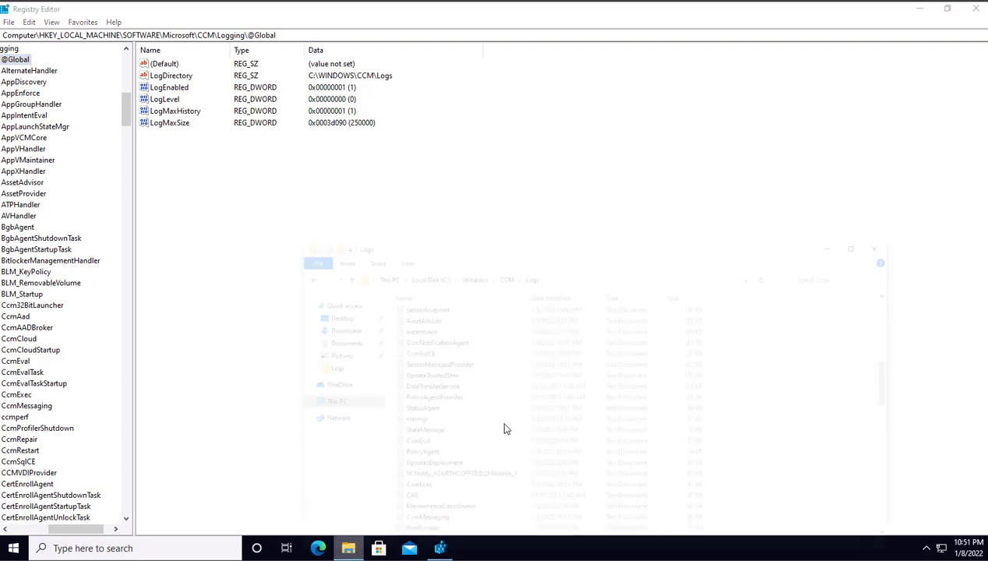
click(604, 236)
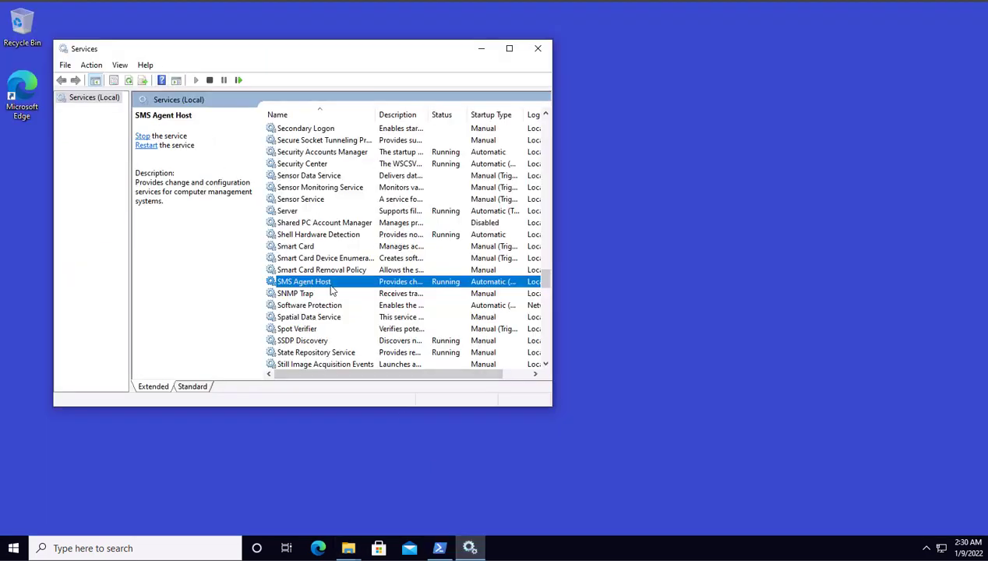
Restart the SMS Agent Host service in Services, and sort the files in the CCM Logs folder by date modified
right_click(327, 283)
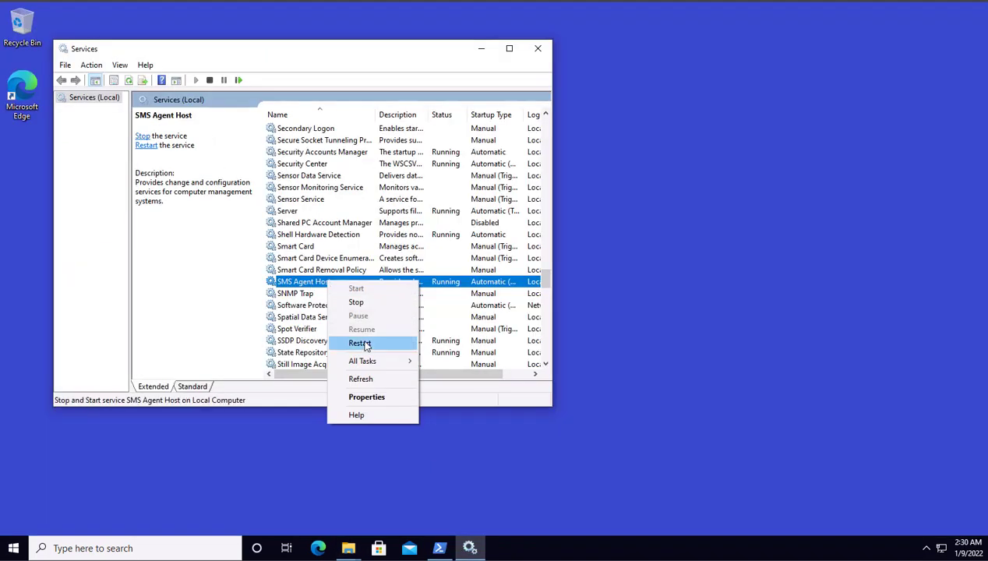
click(359, 343)
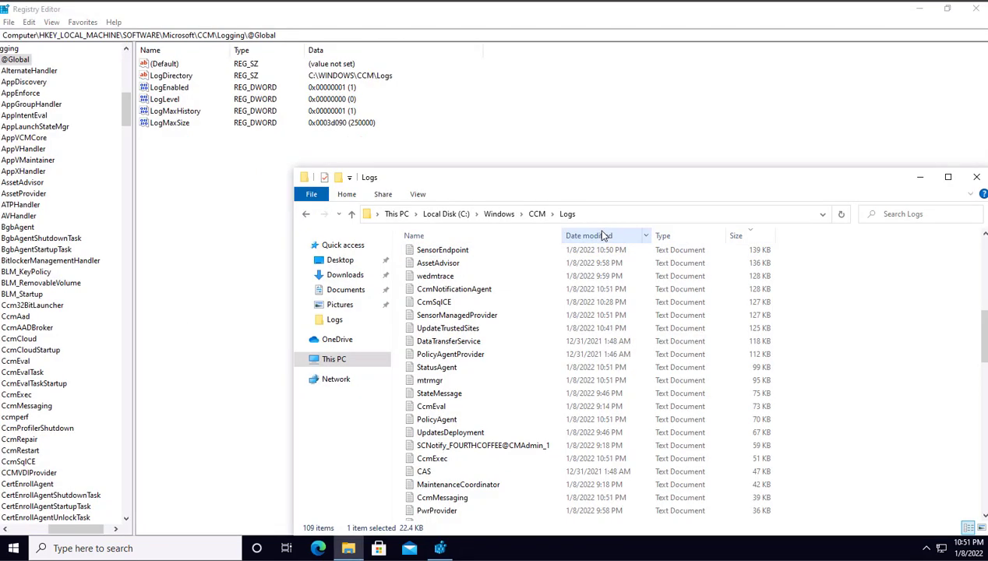
click(602, 235)
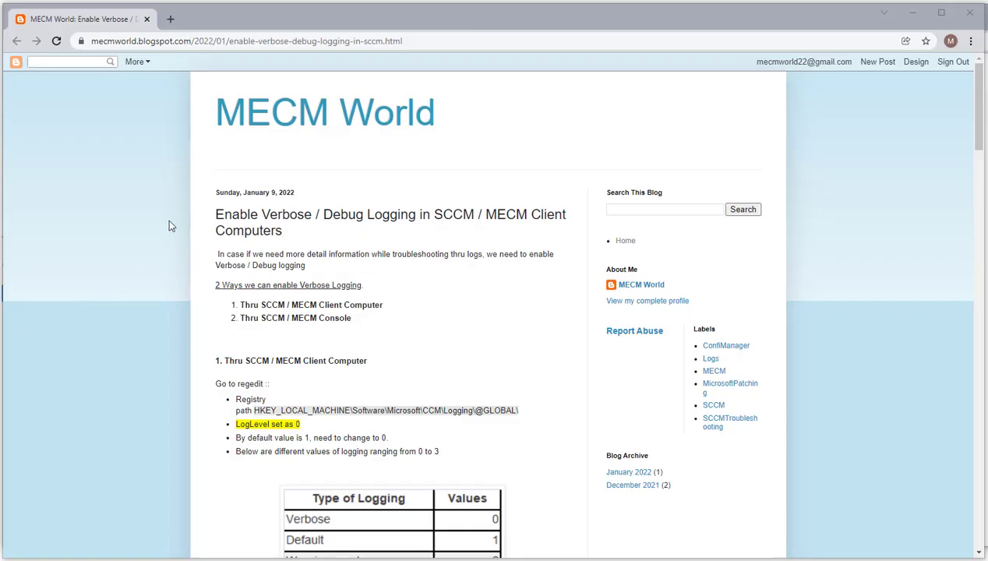
In the browser, review the MECM World article's registry and console instructions for enabling verbose and debug logging on client computers
scroll(170, 225, down, 2)
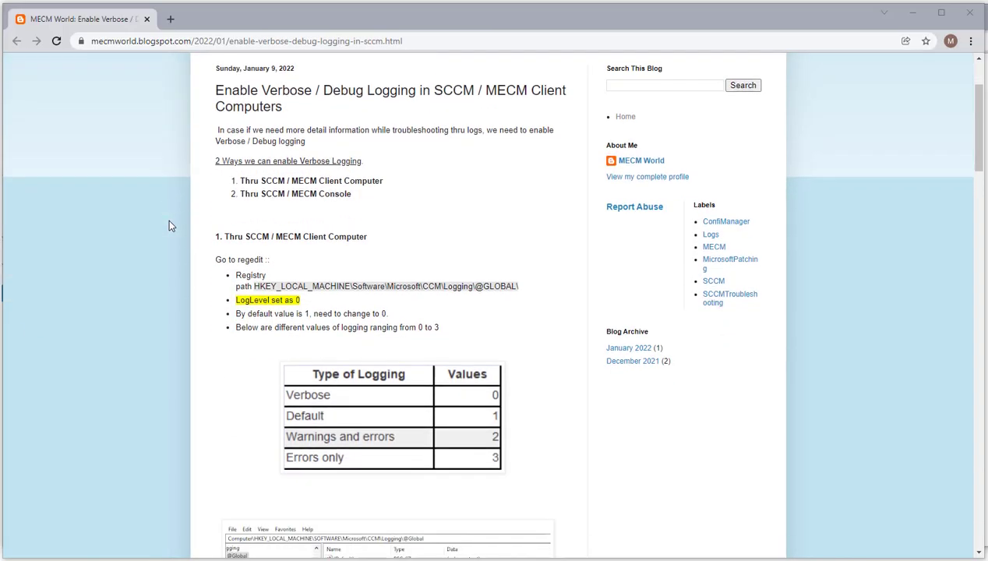
scroll(171, 225, down, 1)
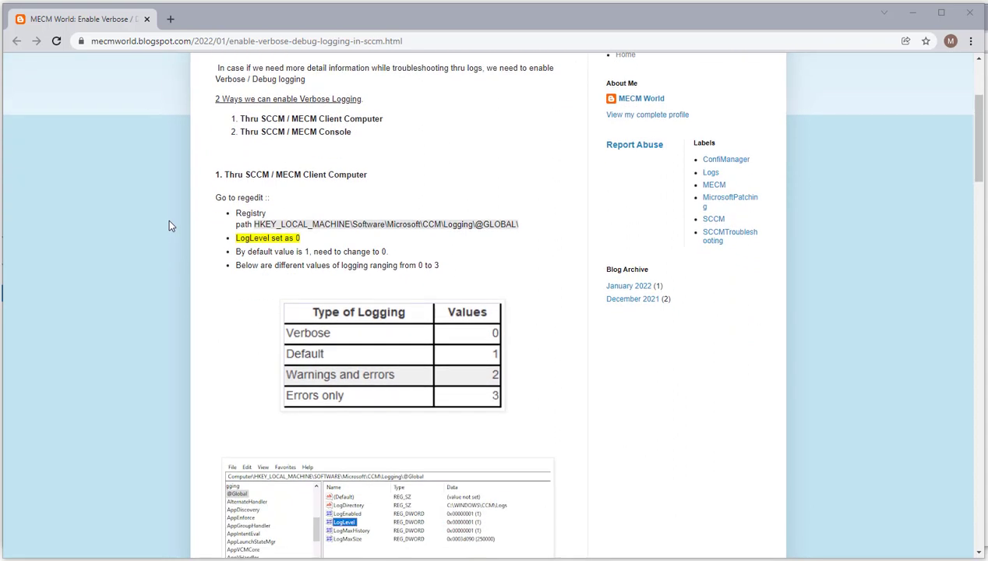
scroll(170, 226, down, 2)
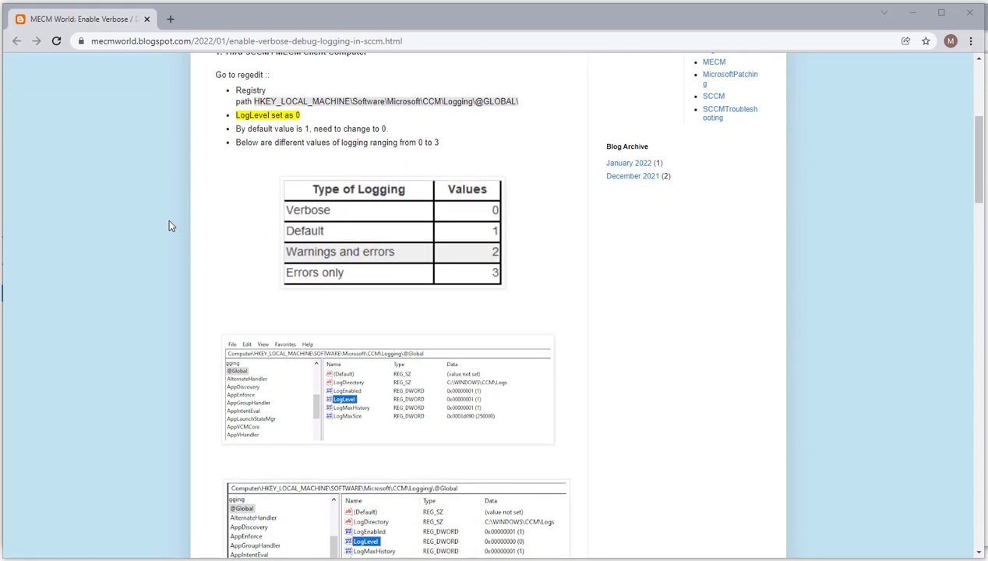
scroll(171, 226, down, 3)
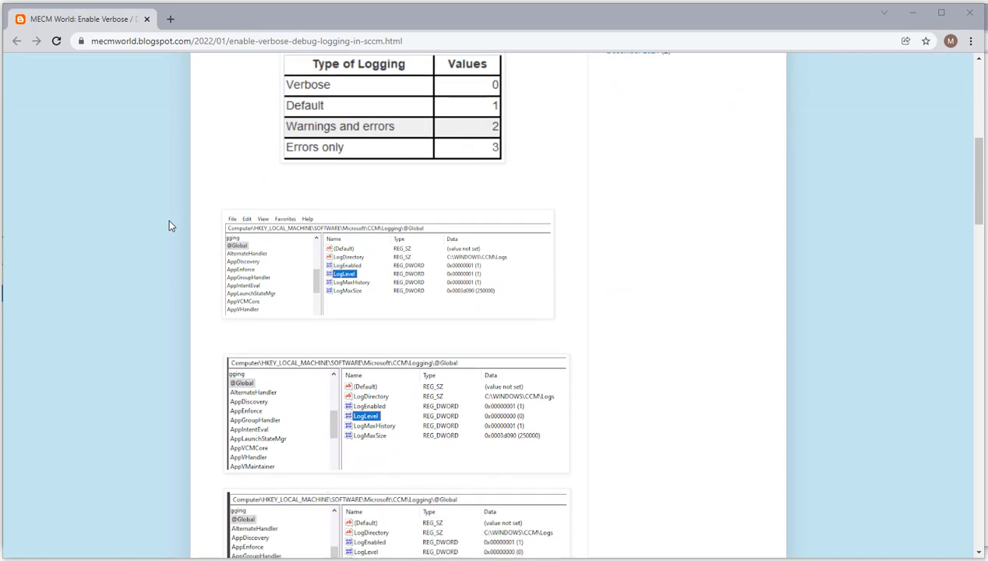
scroll(170, 225, down, 5)
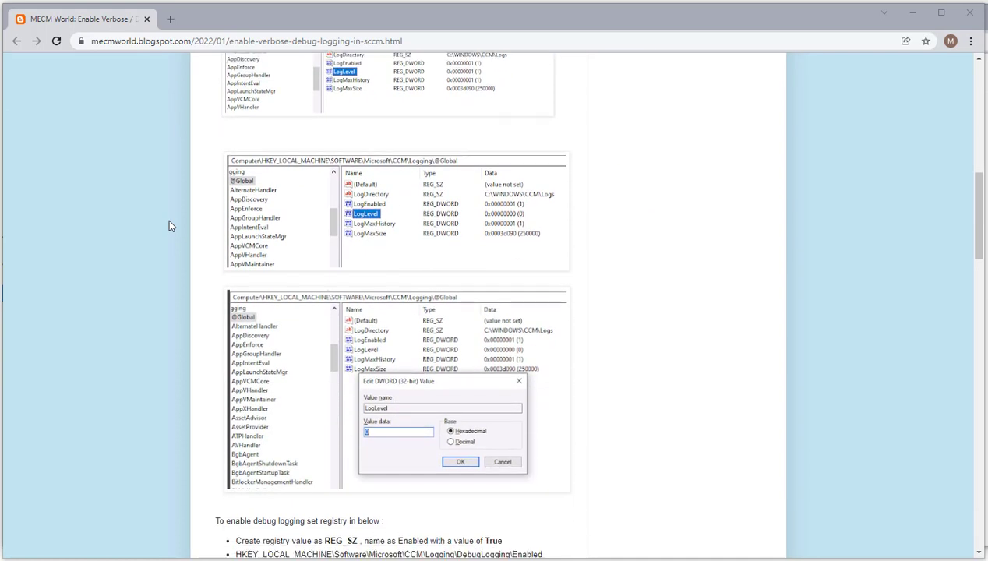
scroll(171, 225, down, 3)
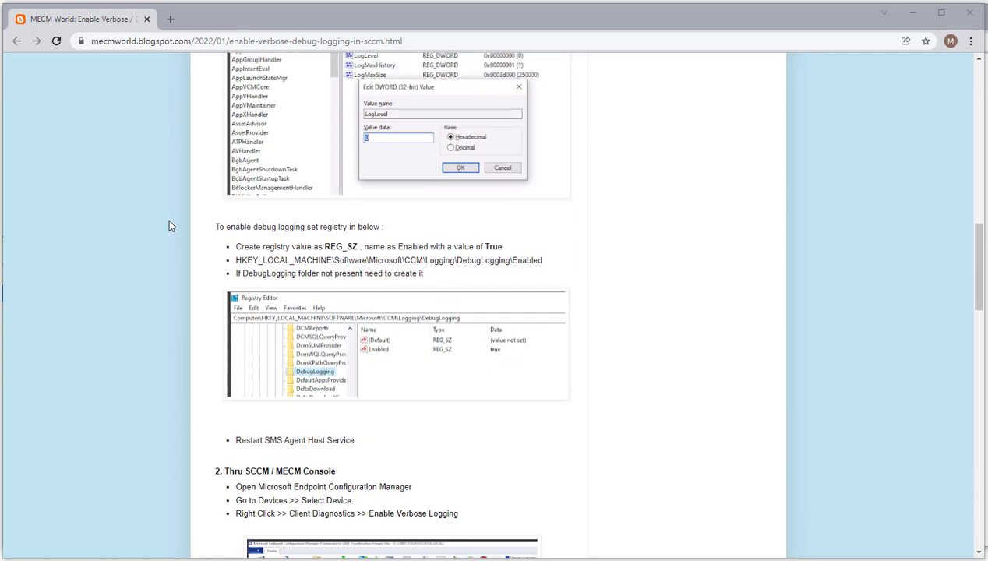
scroll(171, 226, down, 4)
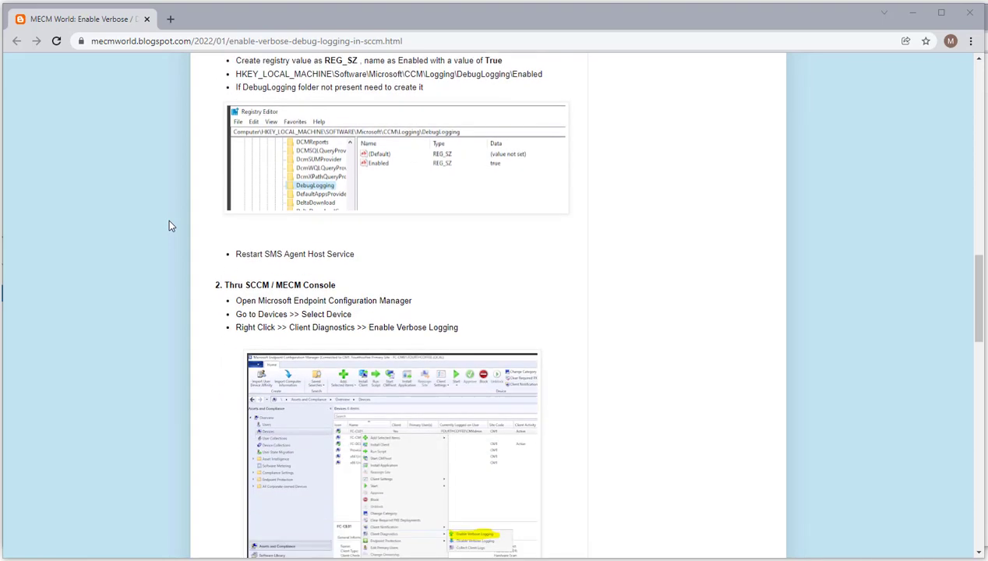